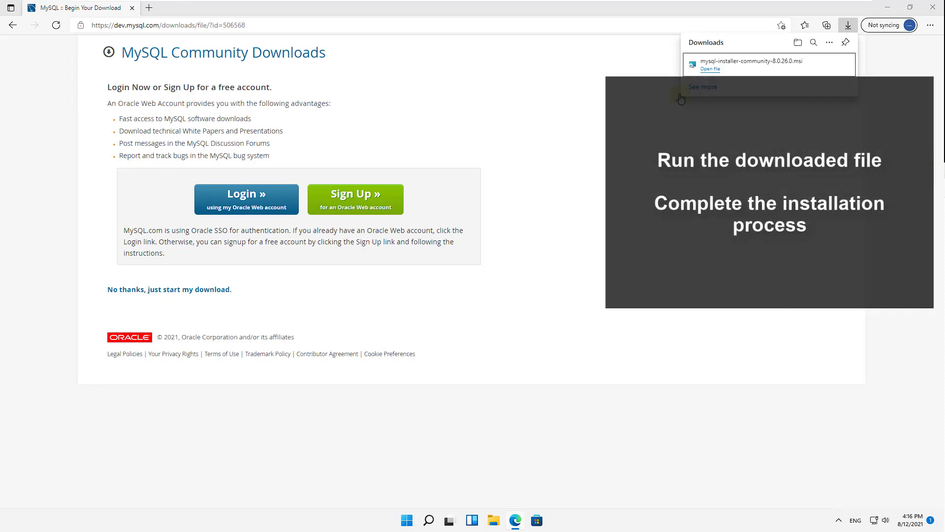
Run the downloaded mysql-installer-community-8.0.26.0.msi from the Downloads folder and allow it and the launcher to make changes.
click(718, 75)
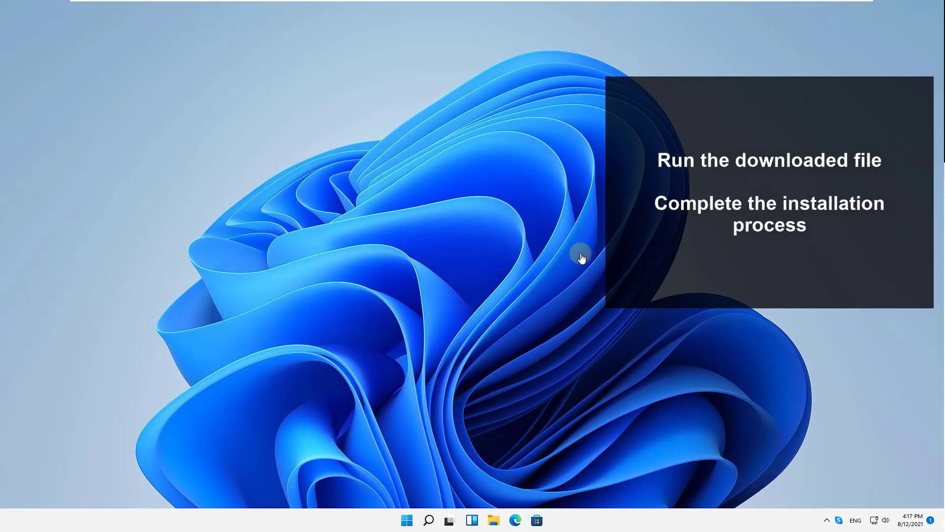
click(493, 519)
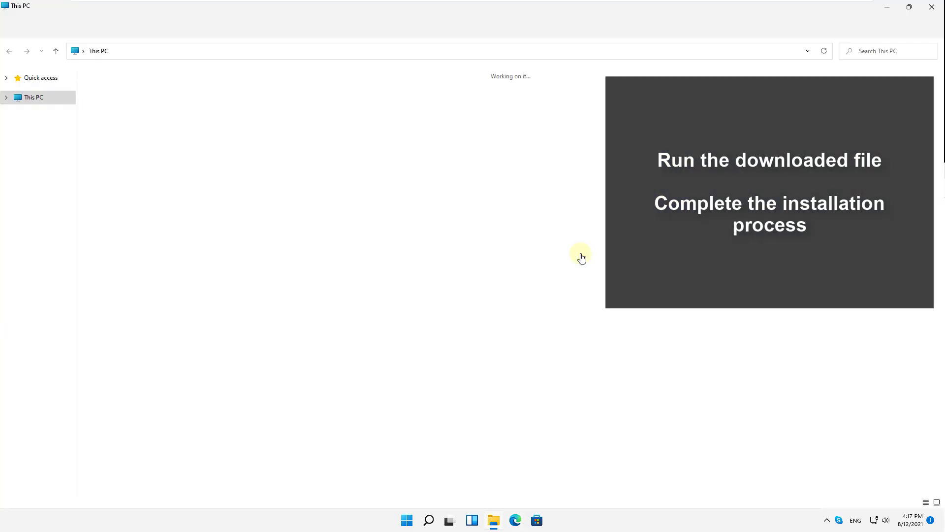
click(42, 109)
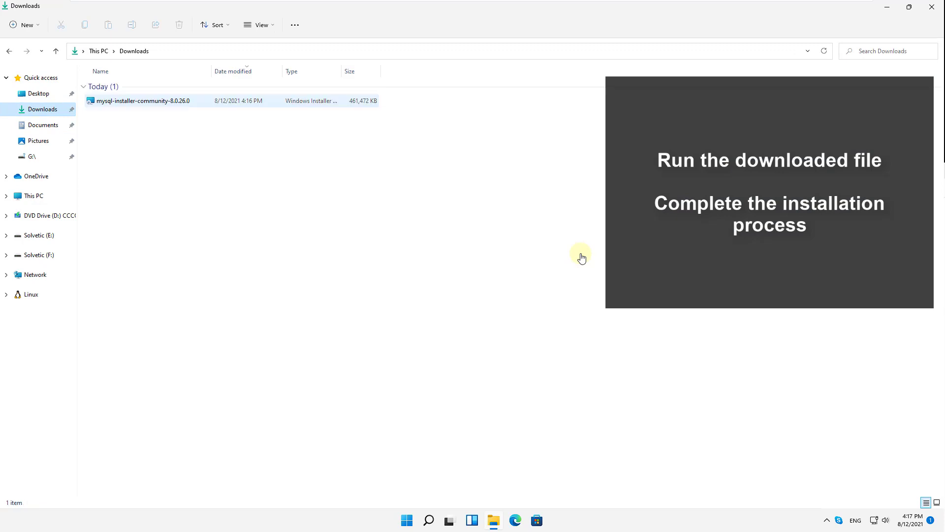
click(142, 101)
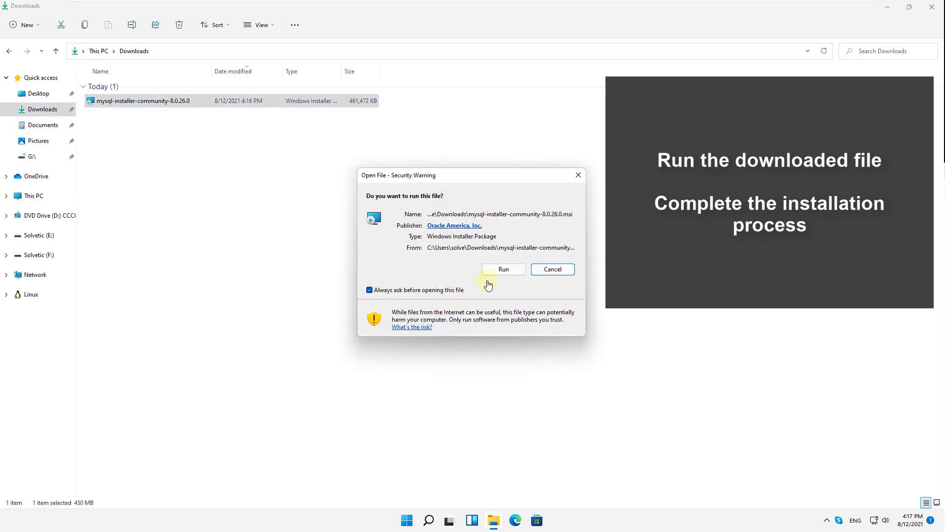
click(502, 270)
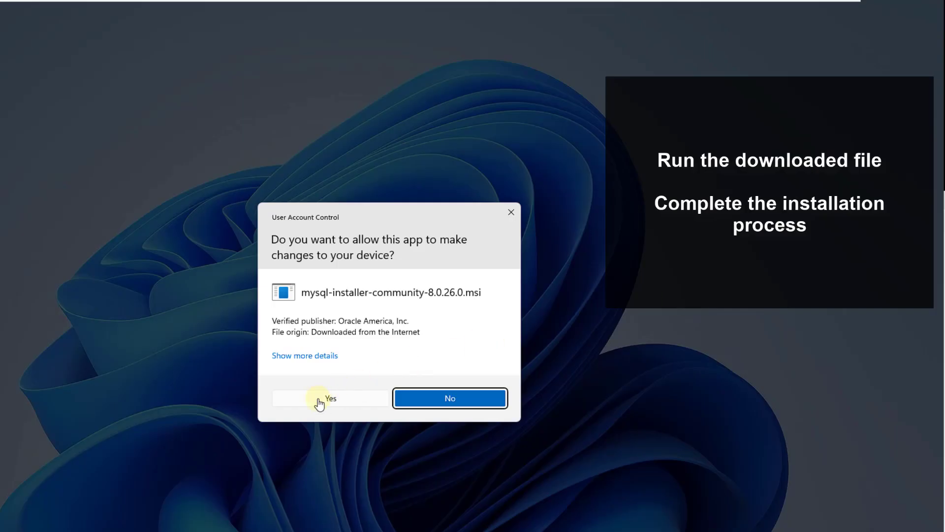
click(320, 400)
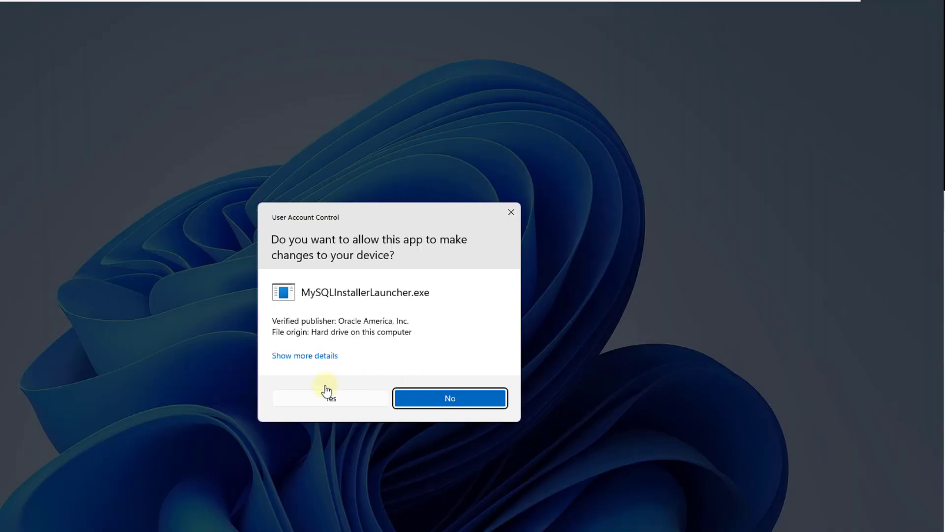
click(328, 391)
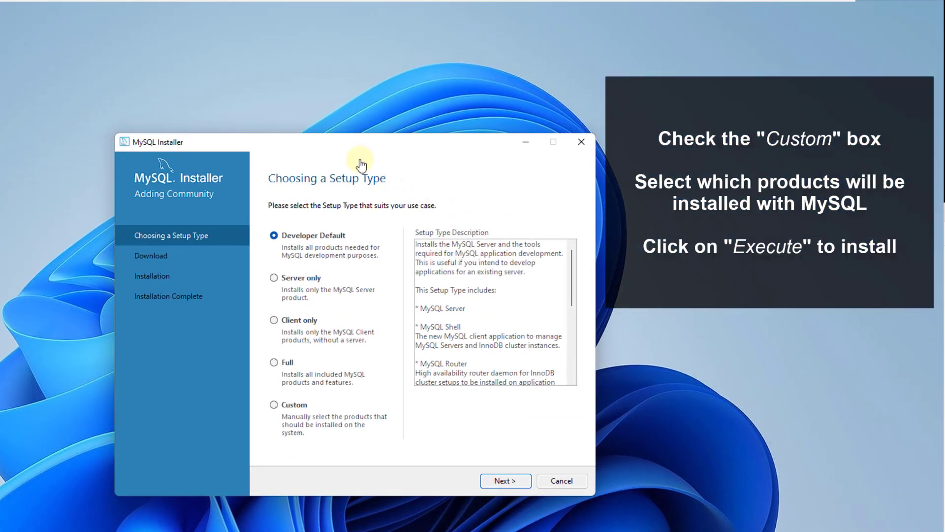
Choose the Custom setup type and add MySQL Server 8.0.26 - X64 to the products to be installed.
click(274, 405)
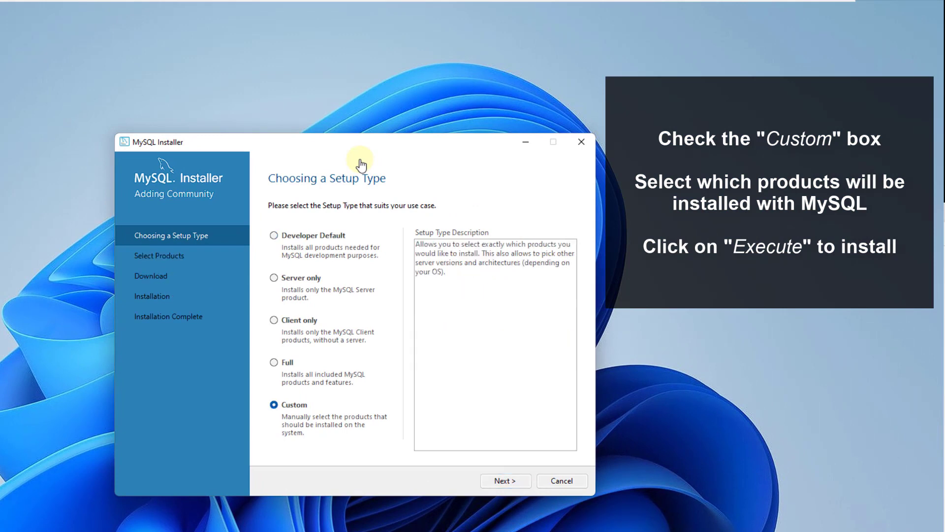
click(505, 480)
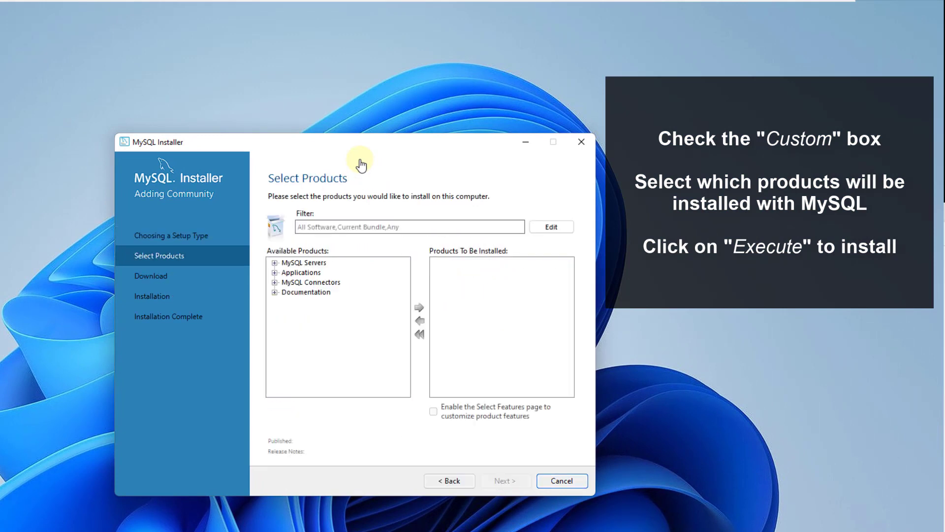
click(274, 262)
click(286, 273)
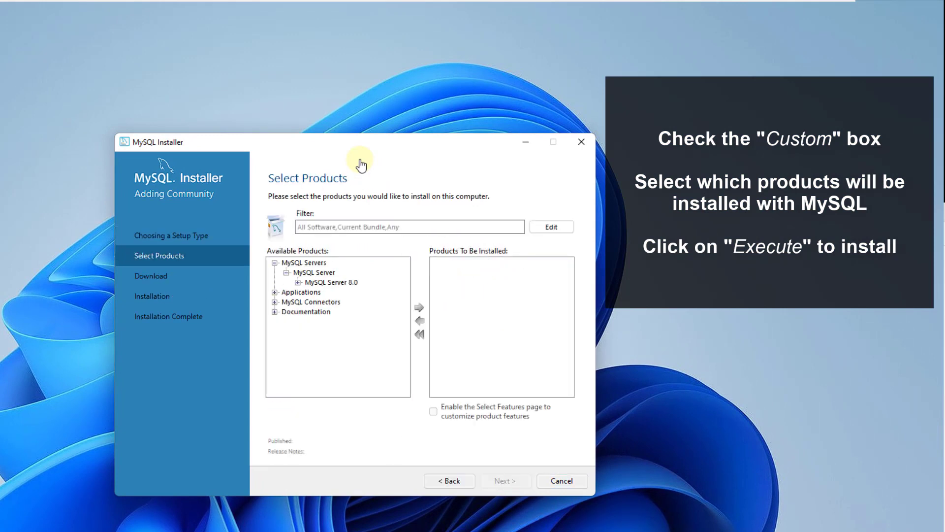
click(298, 282)
click(355, 292)
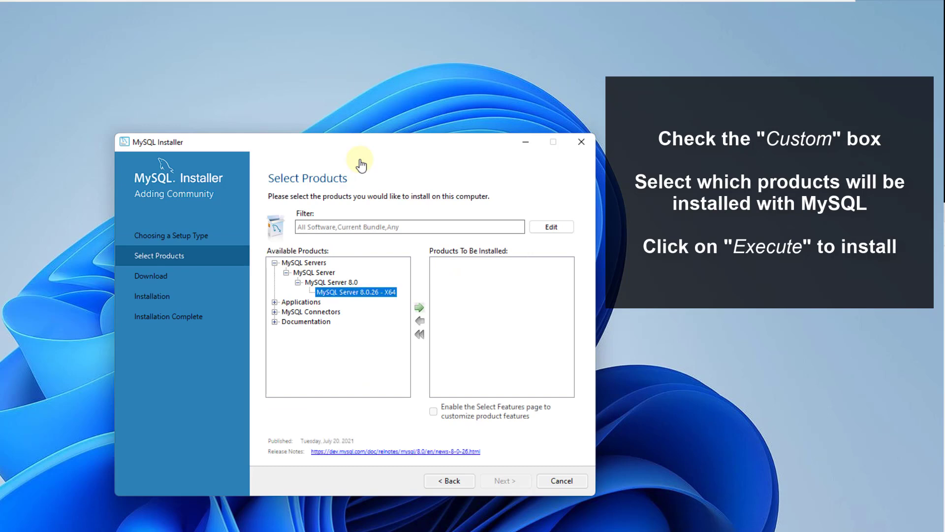
click(419, 307)
Add MySQL Workbench 8.0.26 - X64 from Applications to the products to be installed.
click(274, 302)
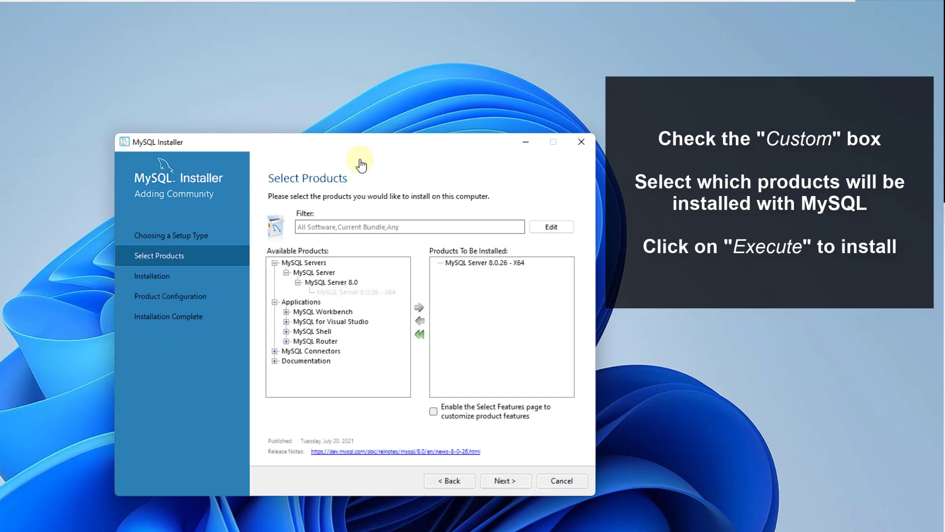
click(286, 311)
click(298, 321)
click(363, 331)
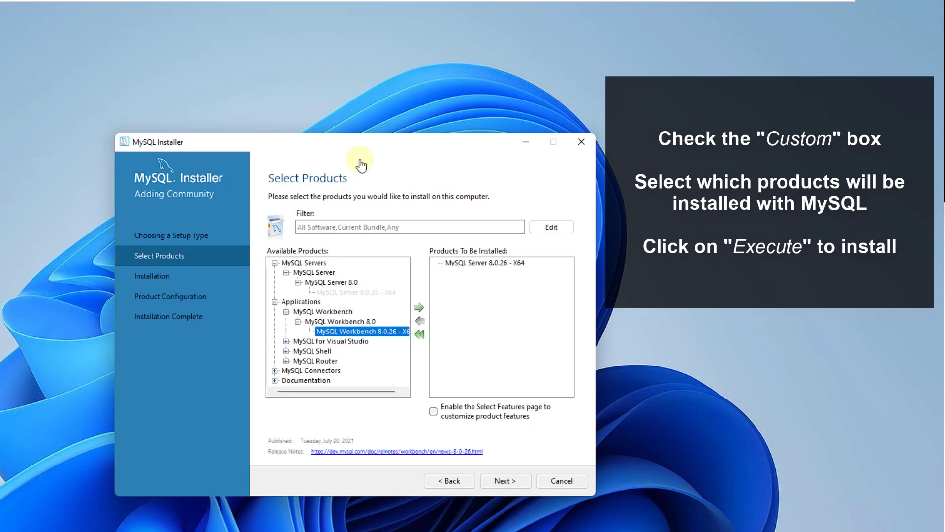
click(419, 307)
Add MySQL Shell 8.0.26 - X64 from Applications to the products to be installed.
click(286, 351)
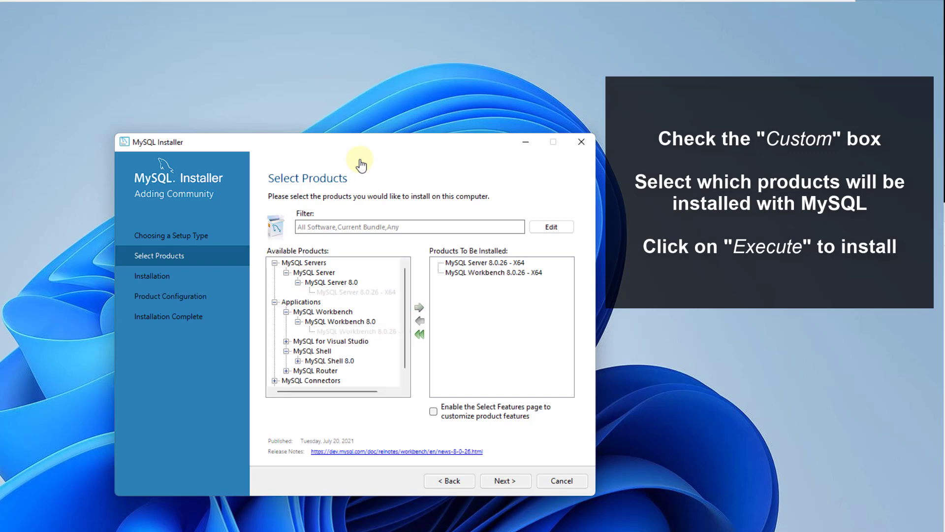
click(298, 361)
click(354, 371)
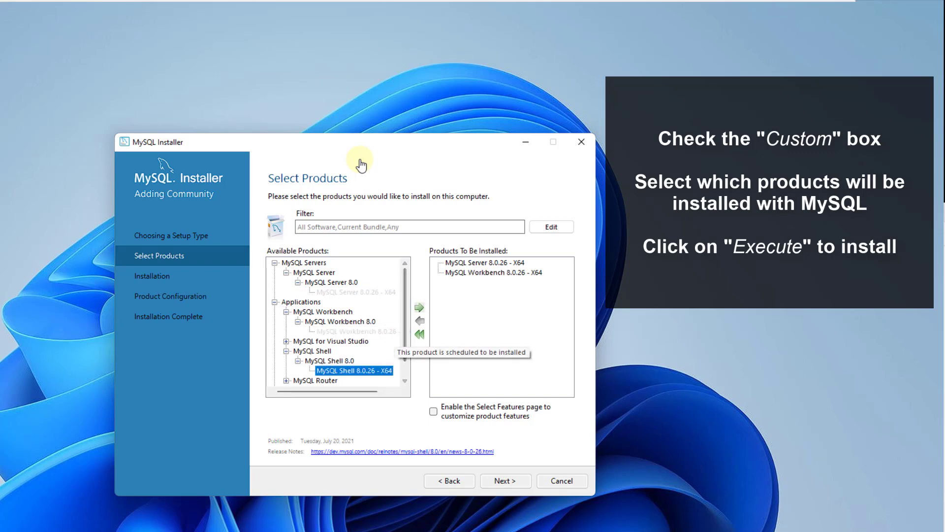
click(419, 307)
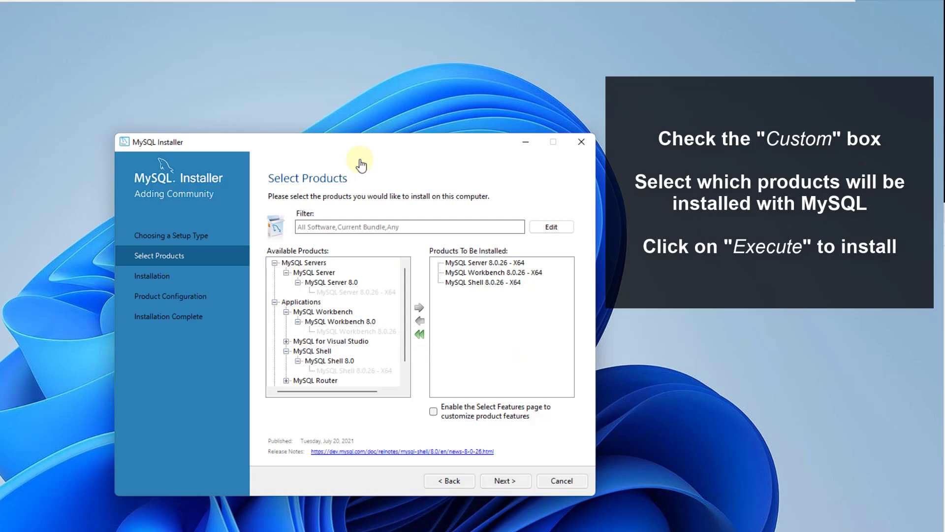
Execute the installation of the three selected products and continue to product configuration.
key(Return)
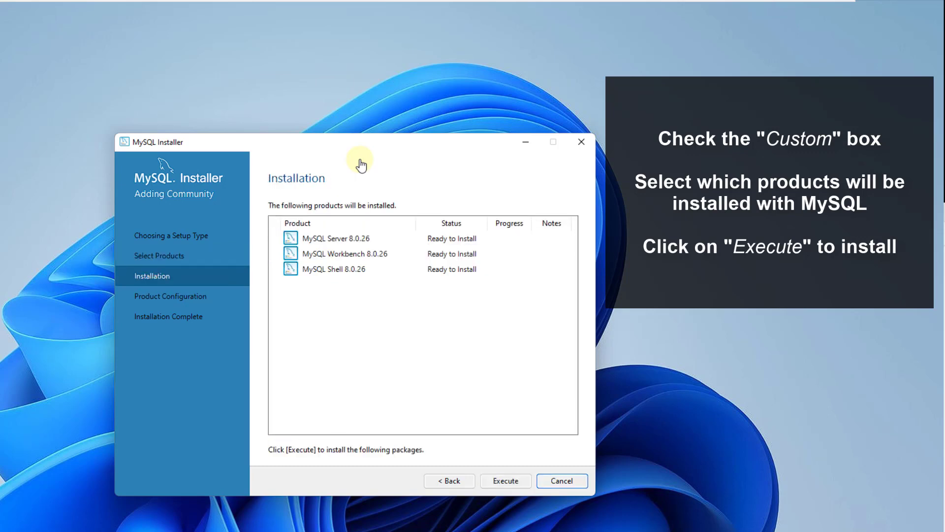
key(Return)
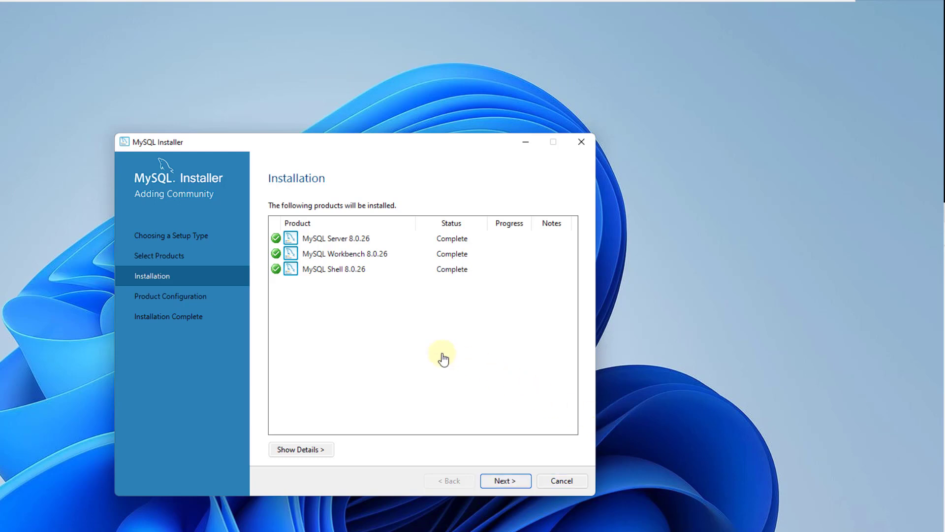
key(Return)
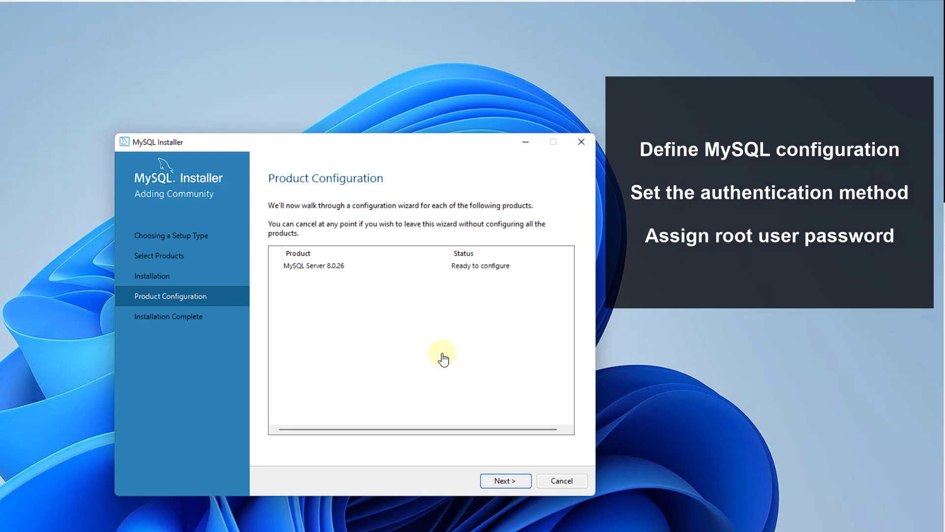
Accept the default Type and Networking and strong password Authentication Method settings for MySQL Server.
key(Return)
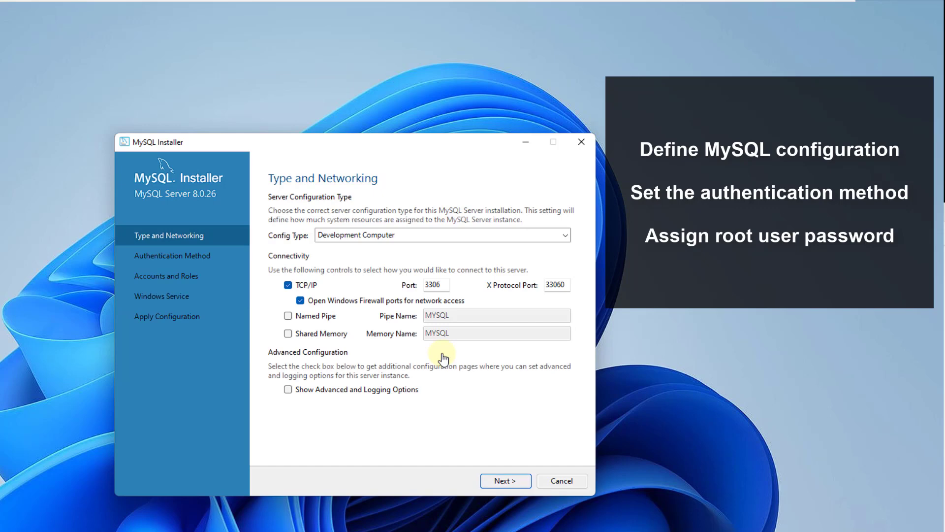
key(Return)
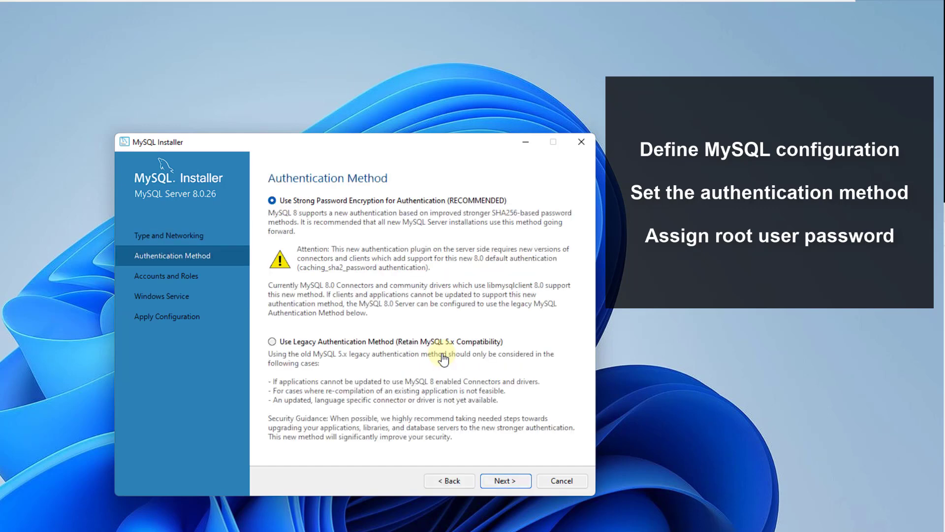
key(Return)
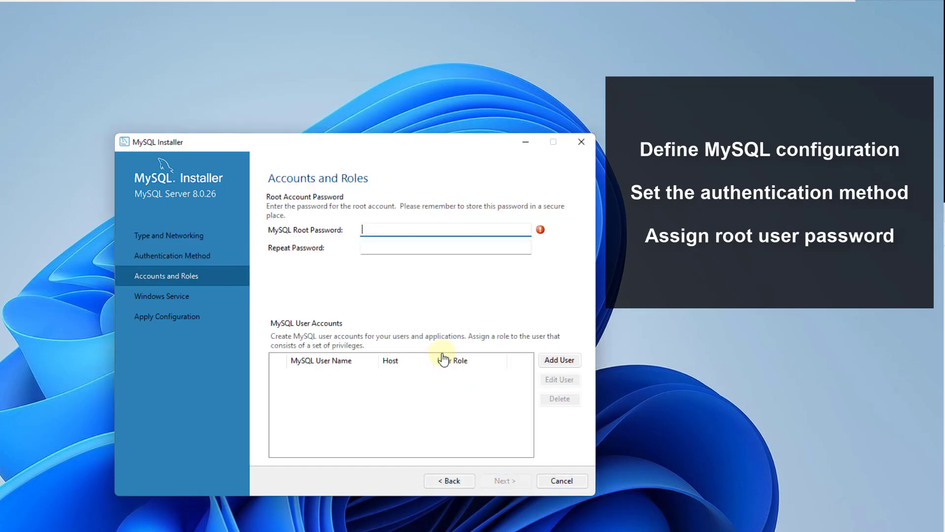
Enter the MySQL root account password, repeat it in the confirmation field, and continue.
text(password123)
key(Tab)
text(passwor)
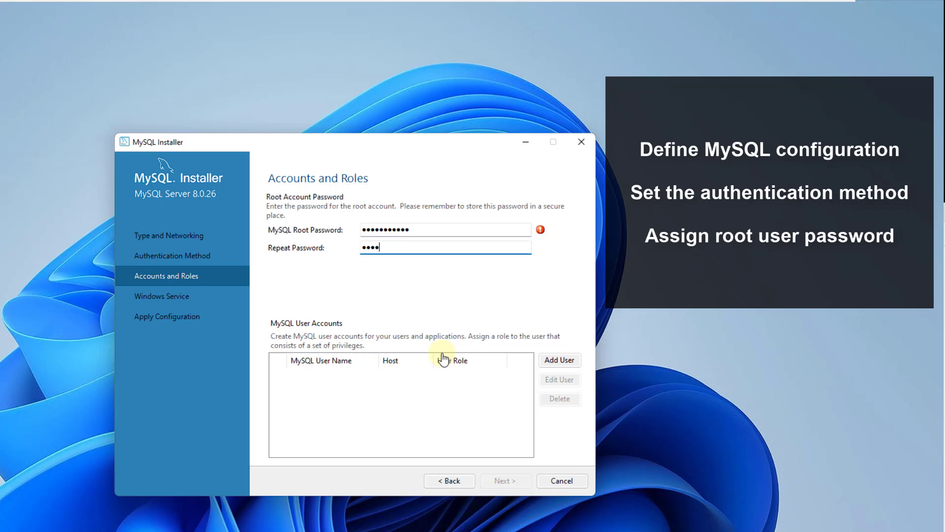
text(d123)
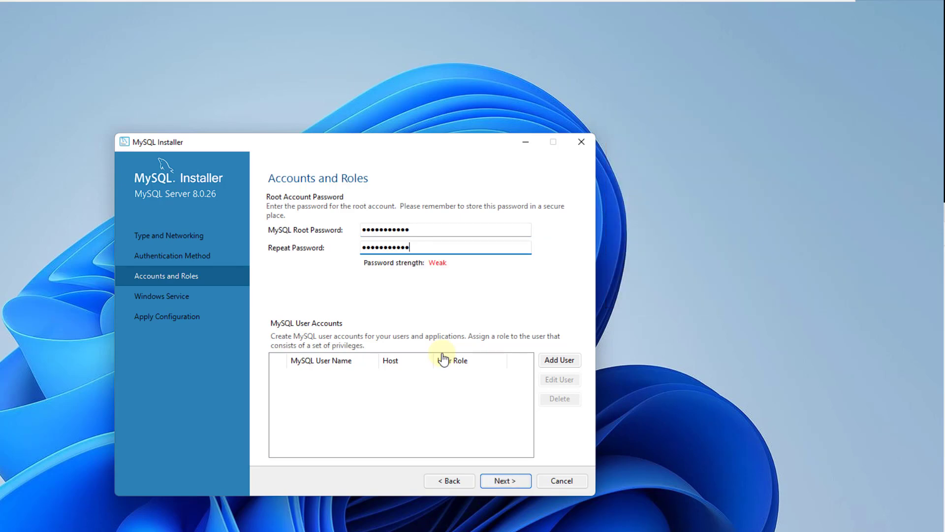
key(Return)
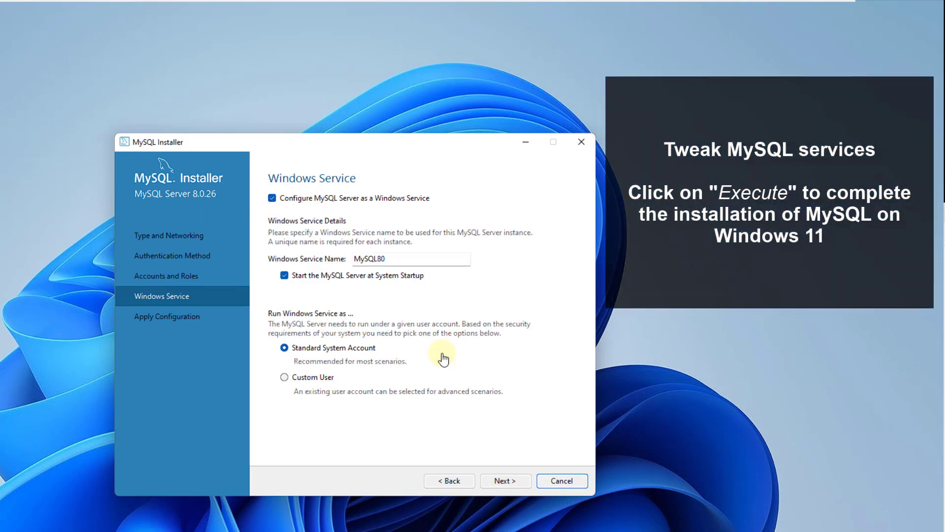
Keep the default Windows Service settings, execute the configuration, and finish the installer.
key(Return)
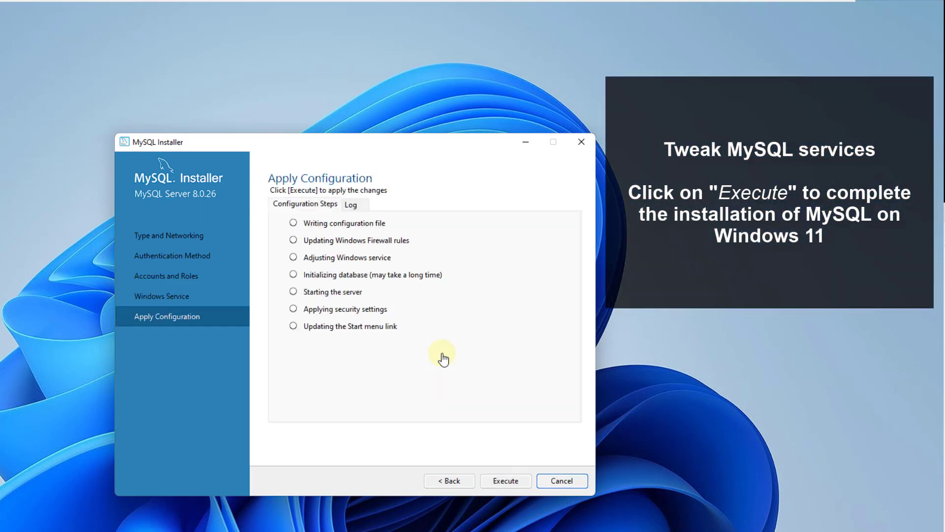
key(Return)
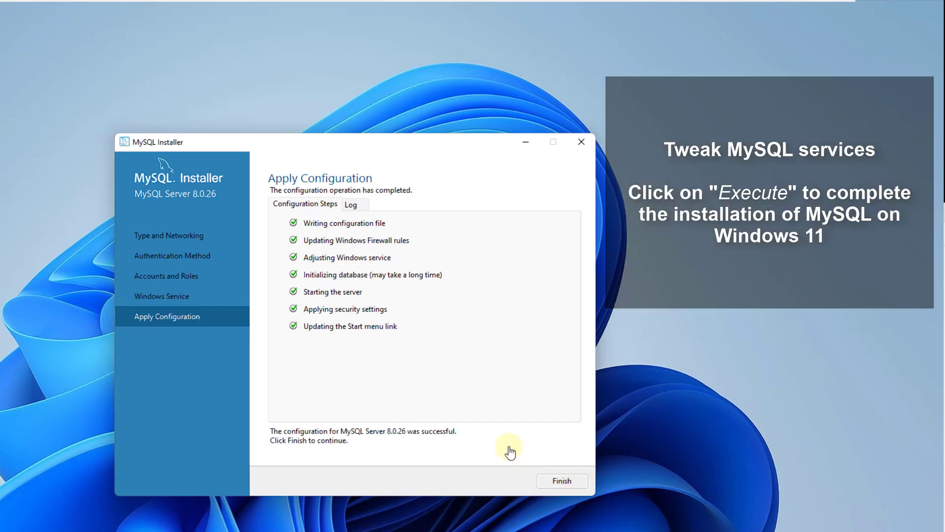
key(Return)
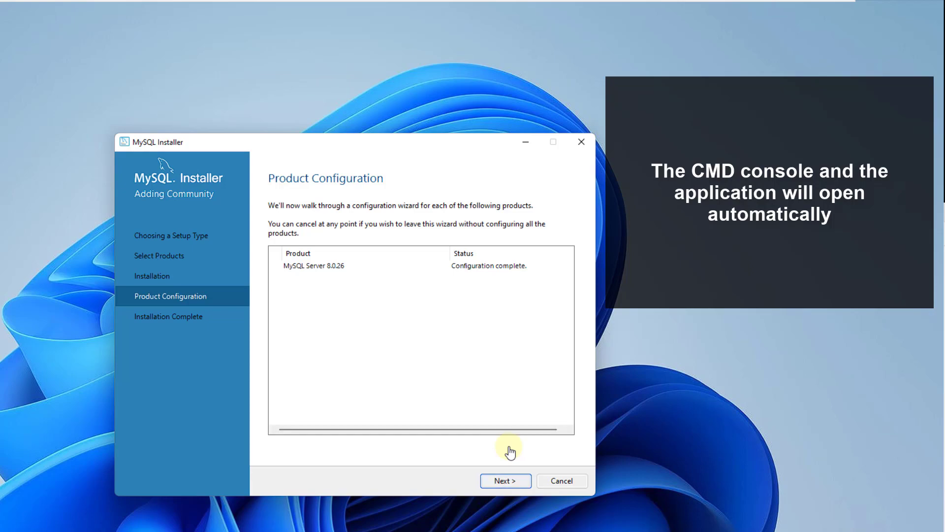
key(Return)
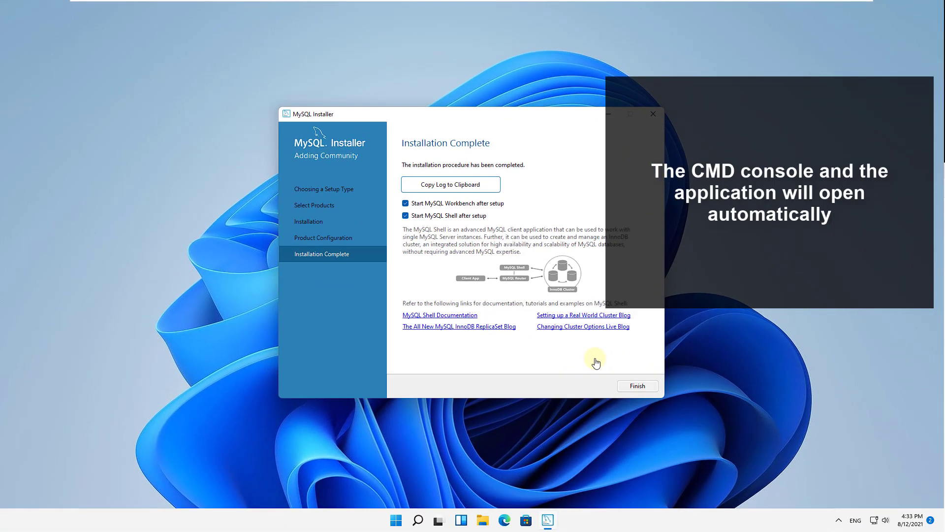
key(Return)
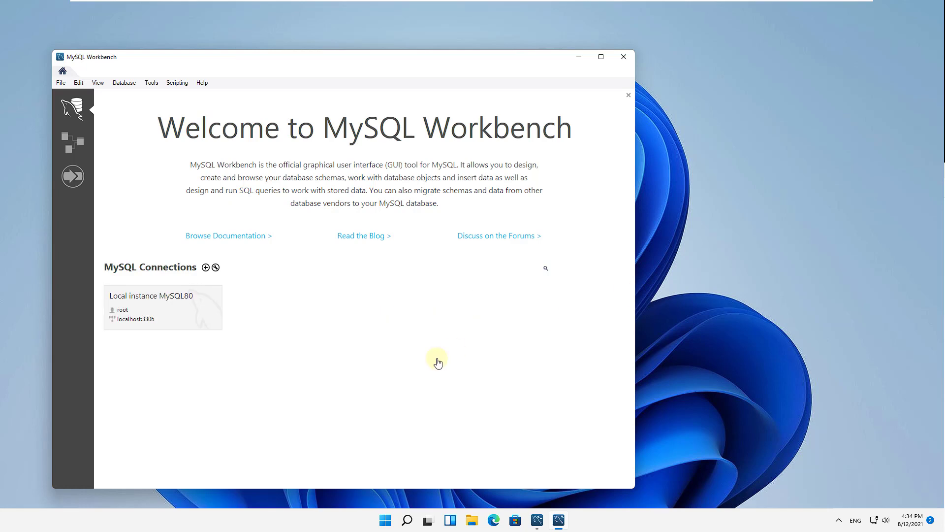
Close the opened MySQL windows and open Local Disk (C:) in File Explorer.
key(alt+F4)
key(alt+F4)
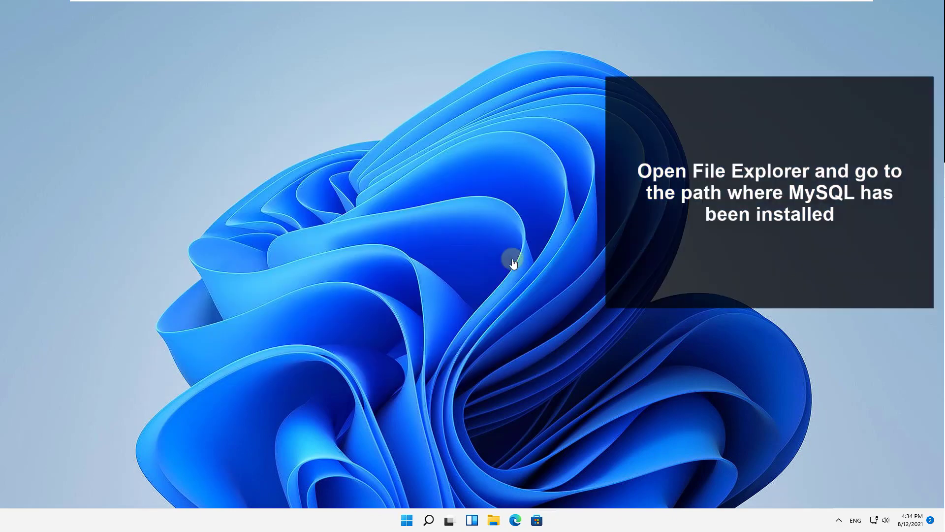
key(super+e)
key(Down)
key(Return)
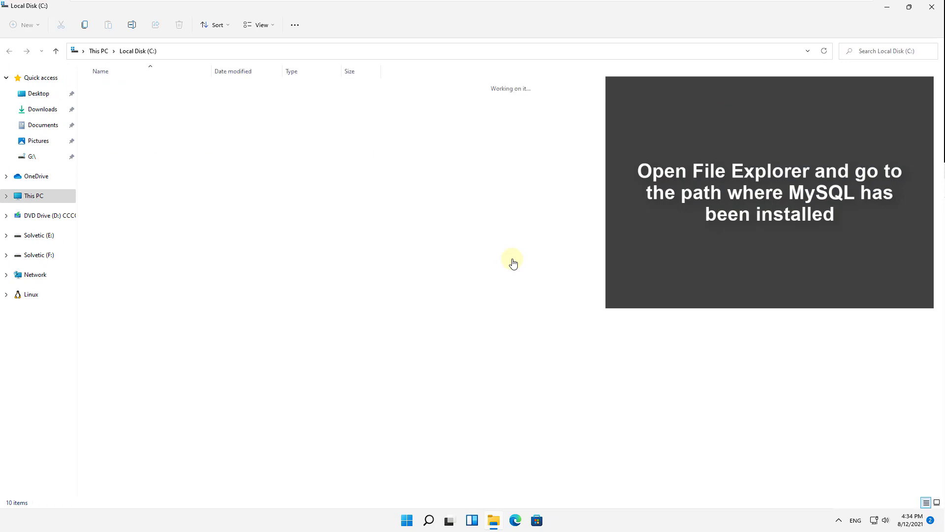
Navigate into Program Files and then into the MySQL installation folder.
key(Down)
key(Down)
key(Down)
key(Up)
key(Down)
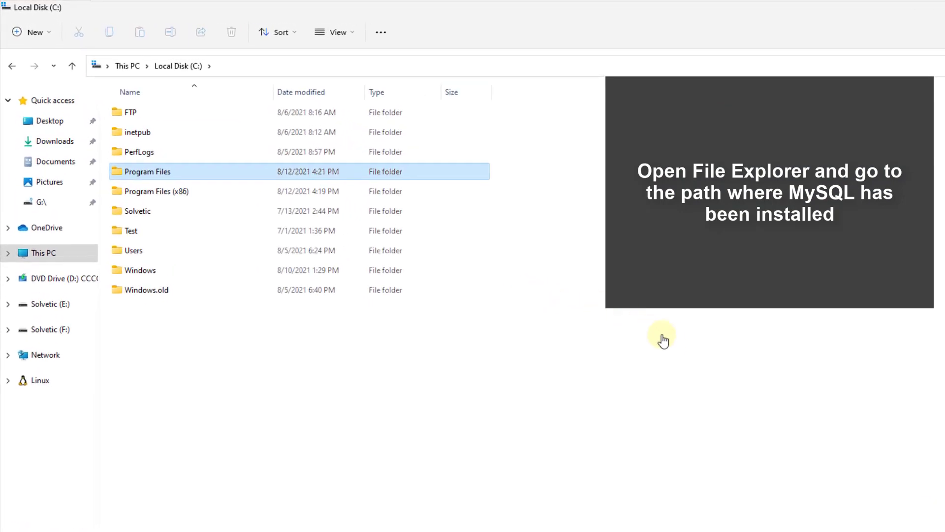
key(Return)
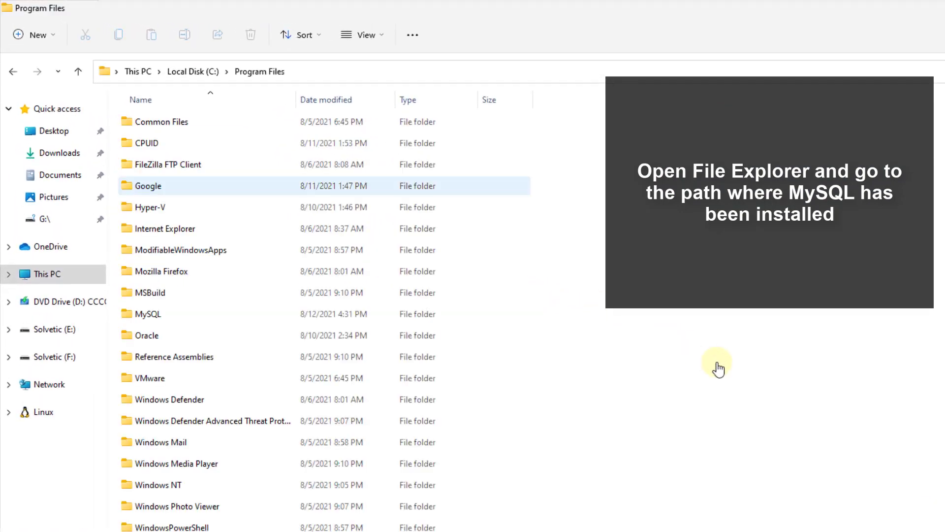
double_click(148, 314)
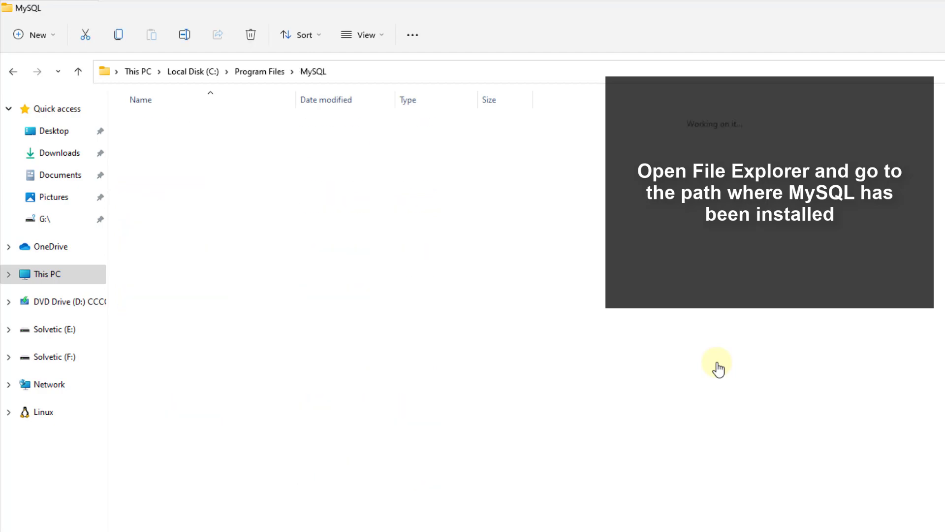
Open the MySQL Server 8.0 bin folder, select the mysql application, and minimize File Explorer.
double_click(167, 121)
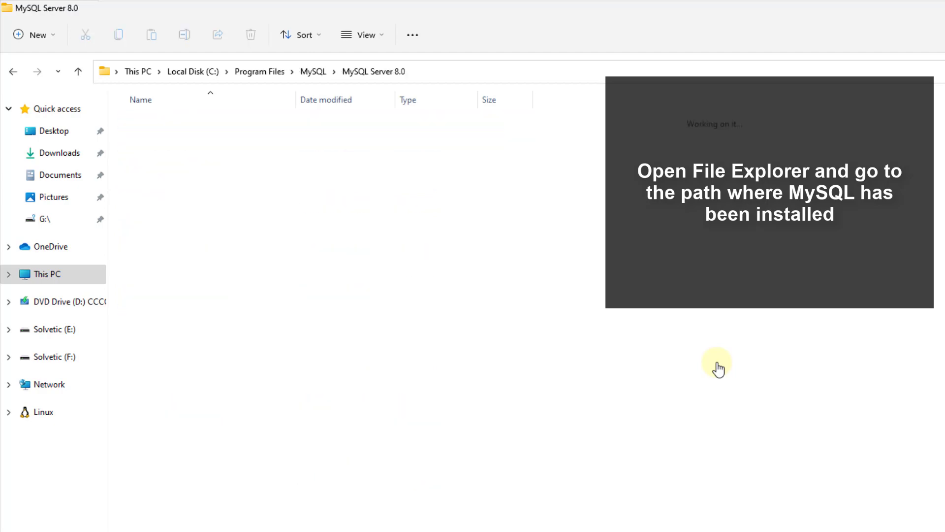
double_click(141, 122)
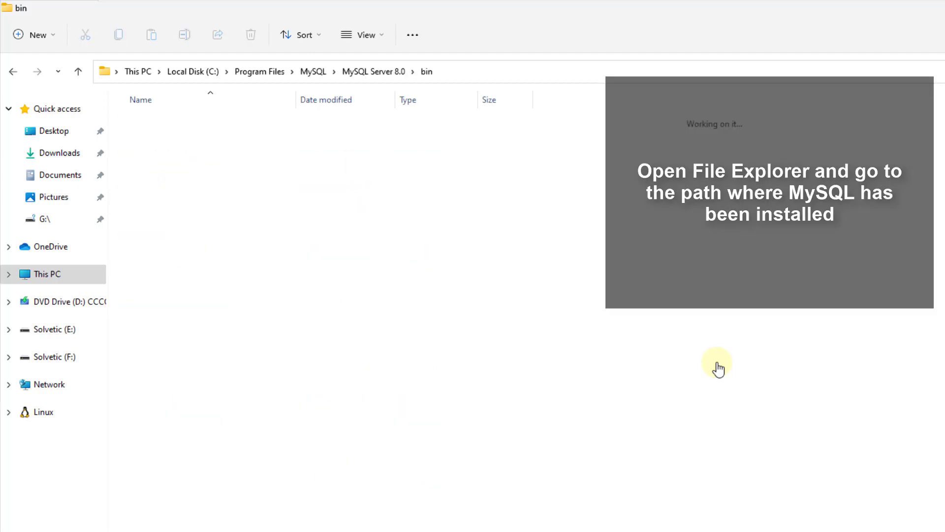
click(146, 506)
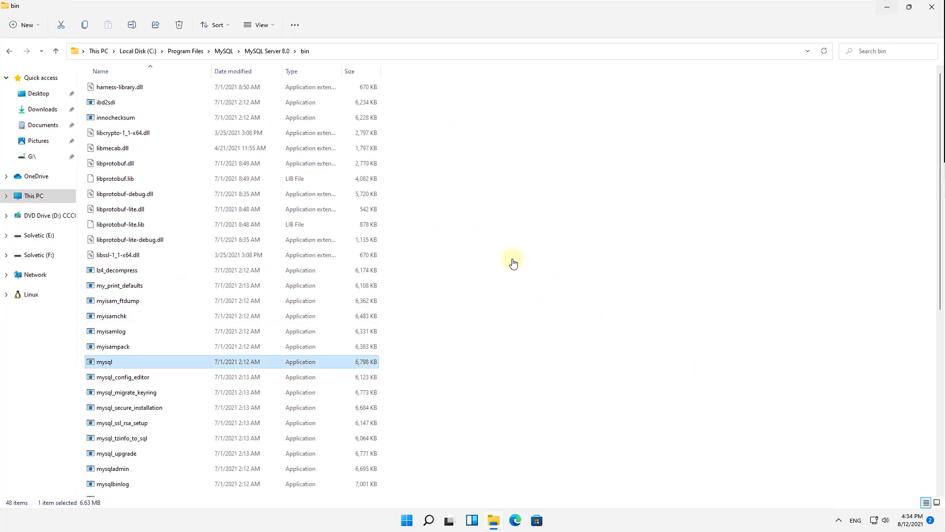
click(887, 7)
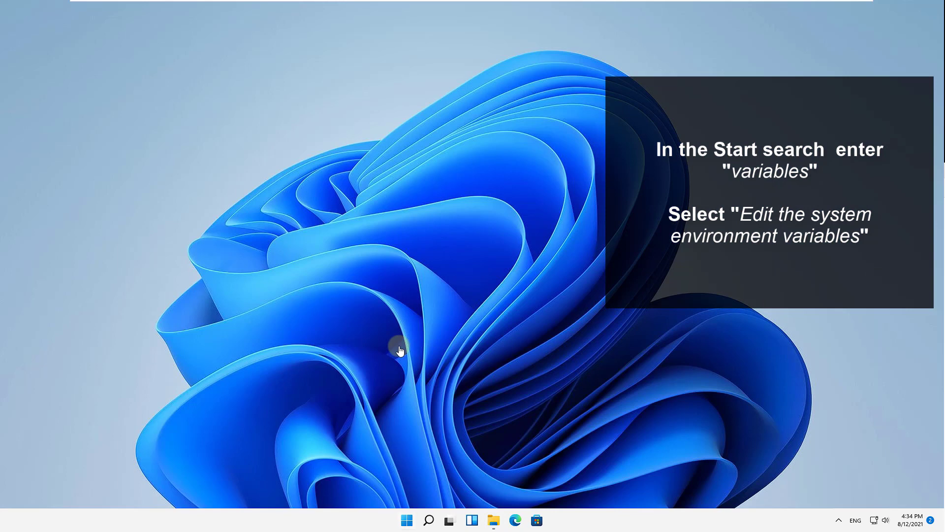
Search the Start menu for variables and open Edit the system environment variables.
key(super)
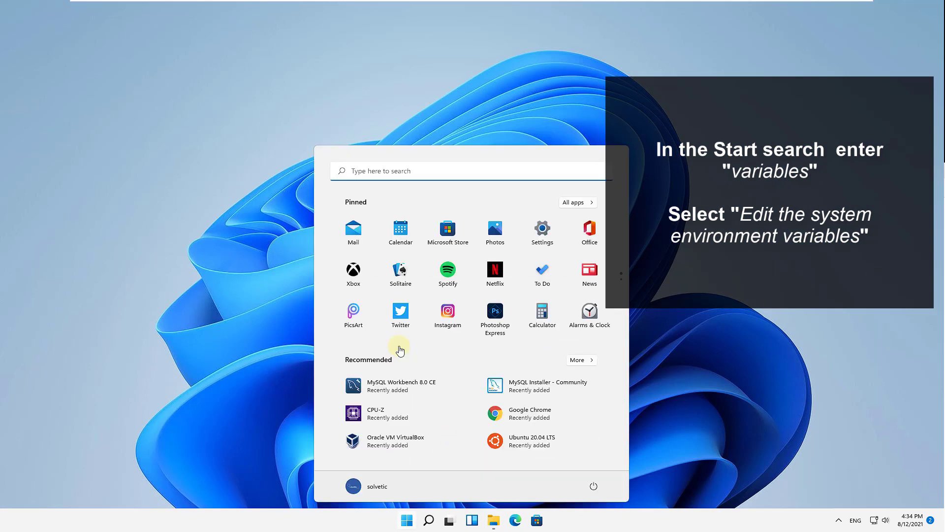
text(variables)
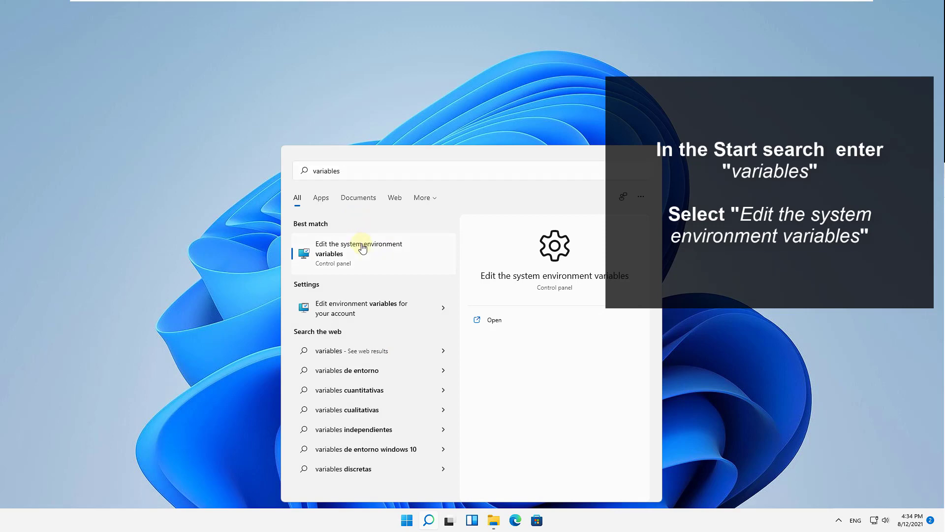
click(363, 248)
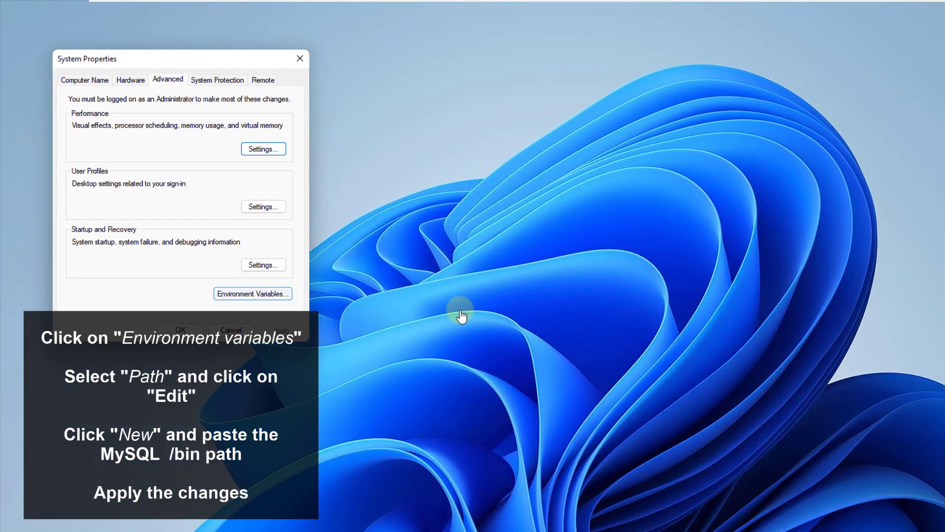
Open Environment Variables and start editing the system Path variable.
click(252, 294)
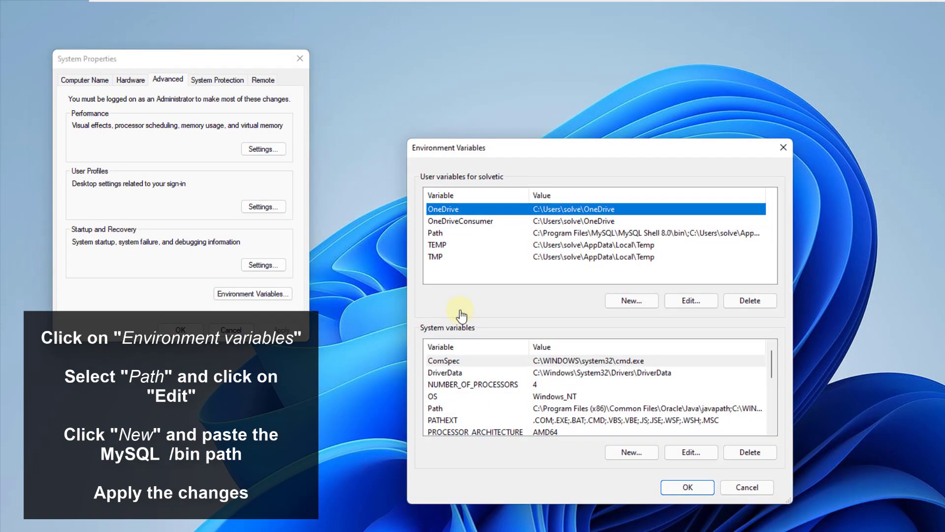
click(435, 408)
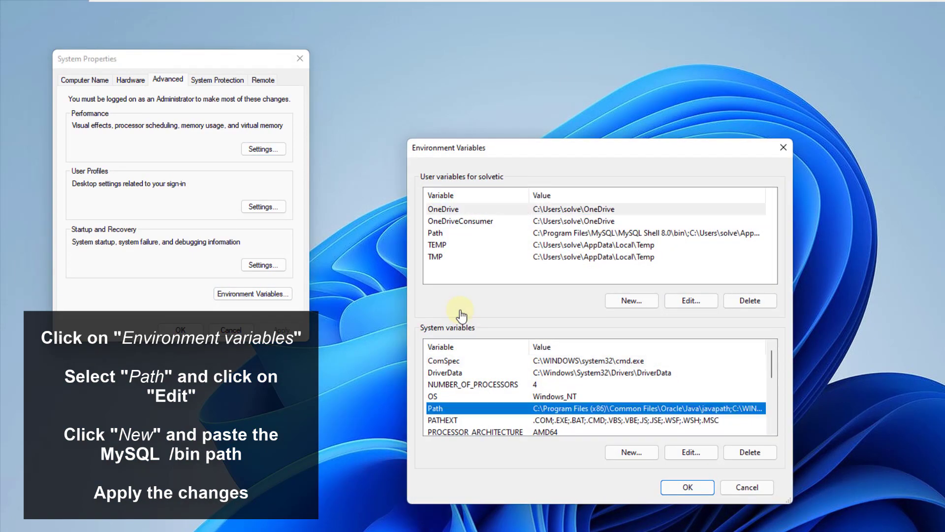
click(691, 452)
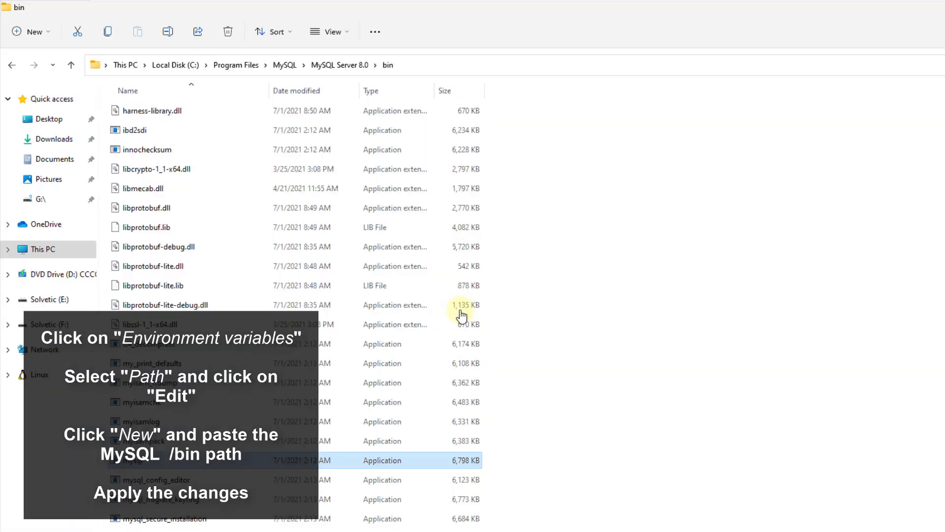
Copy the MySQL bin folder path, add it as a new system Path entry, and confirm all open dialogs.
key(alt+d)
key(ctrl+c)
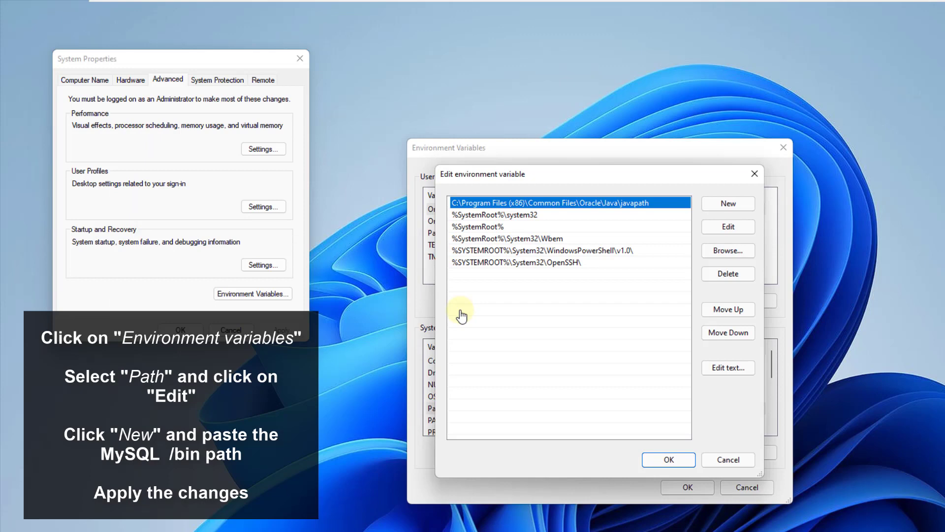
key(alt+n)
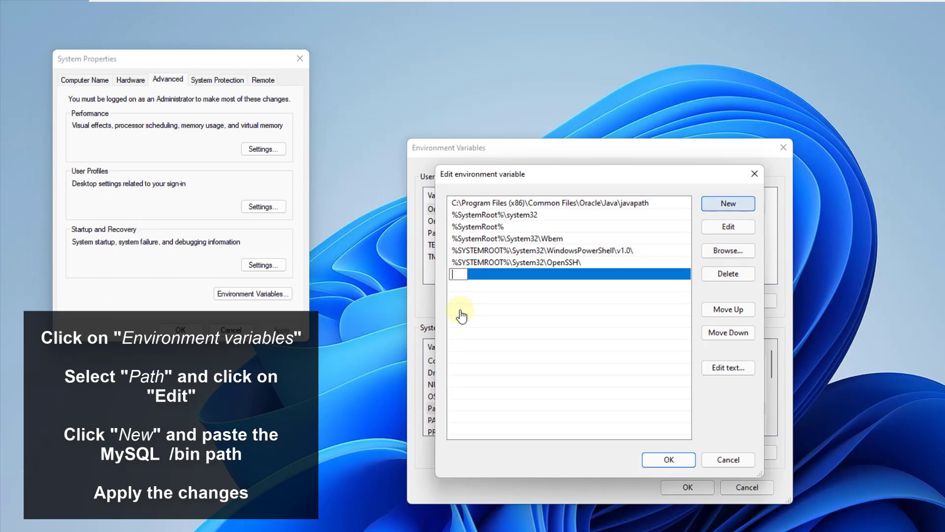
key(ctrl+v)
key(Return)
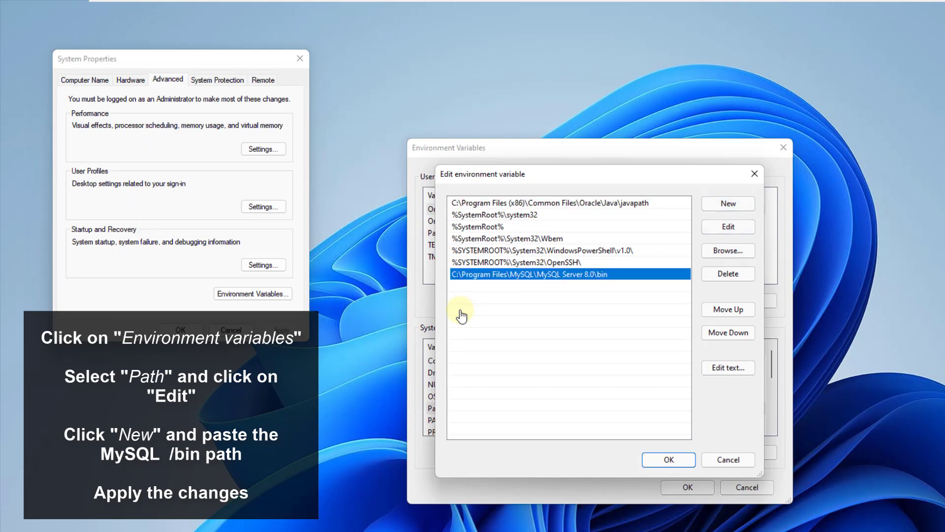
key(Return)
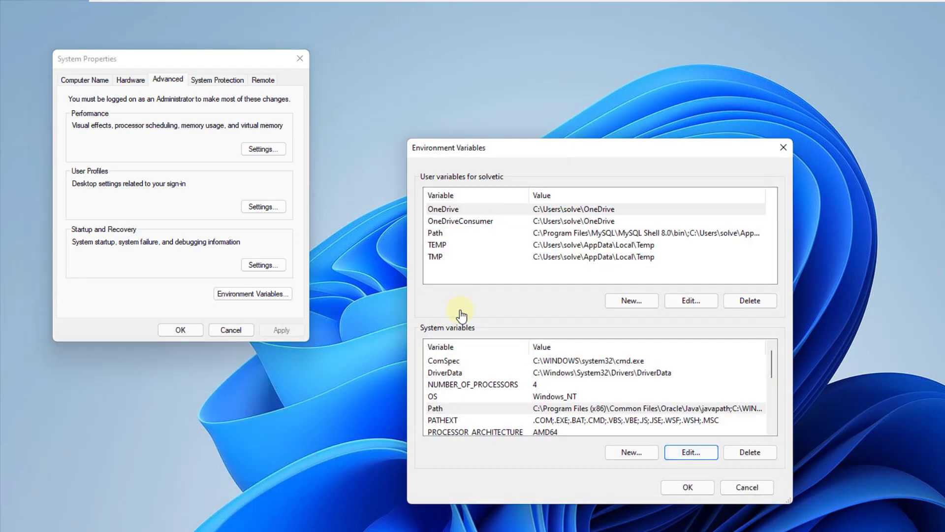
key(Return)
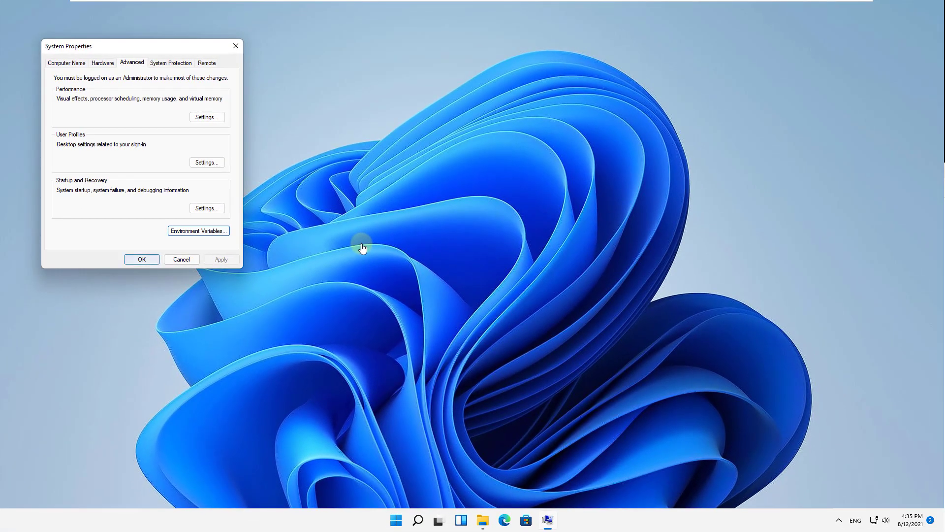
key(Return)
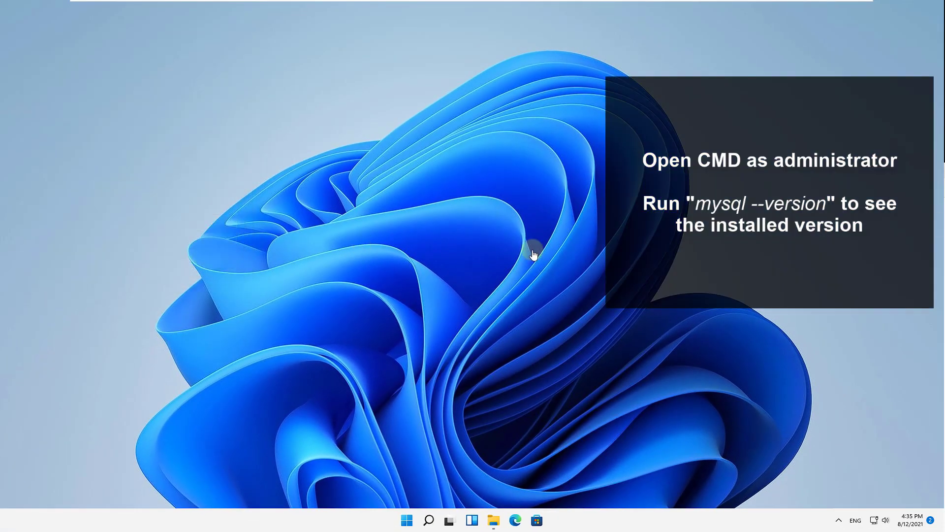
Search for cmd and open Command Prompt as administrator, approving the elevation prompt.
key(super)
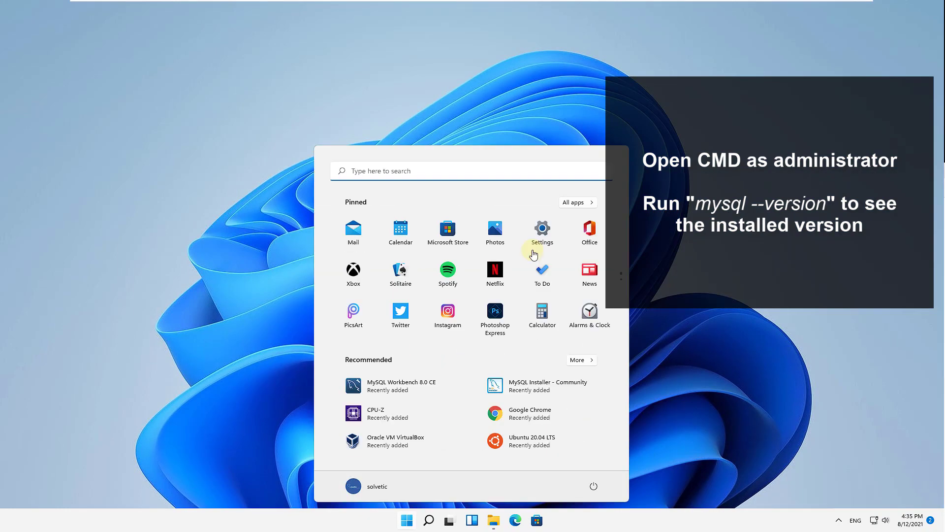
text(cmd)
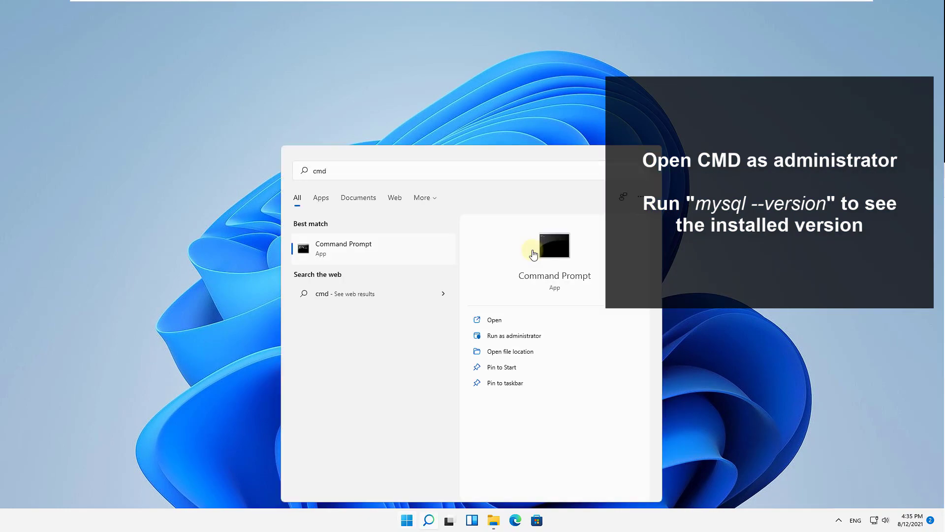
key(ctrl+shift+Return)
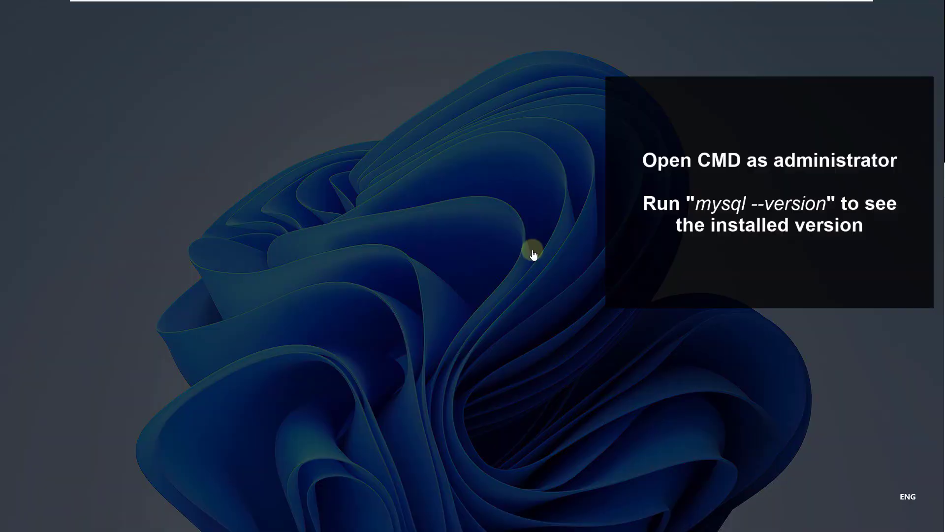
key(alt+y)
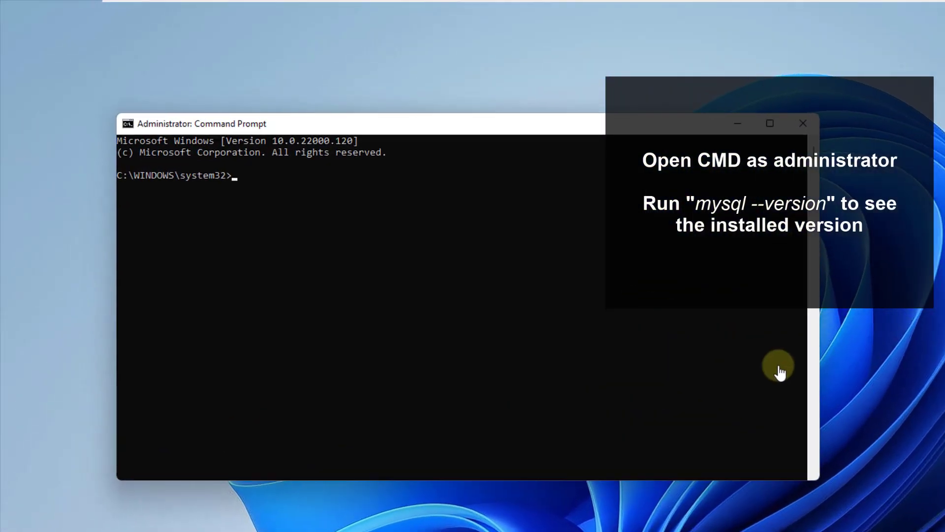
Run mysql --version to check the installed version, then clear the screen with cls.
text(mysql )
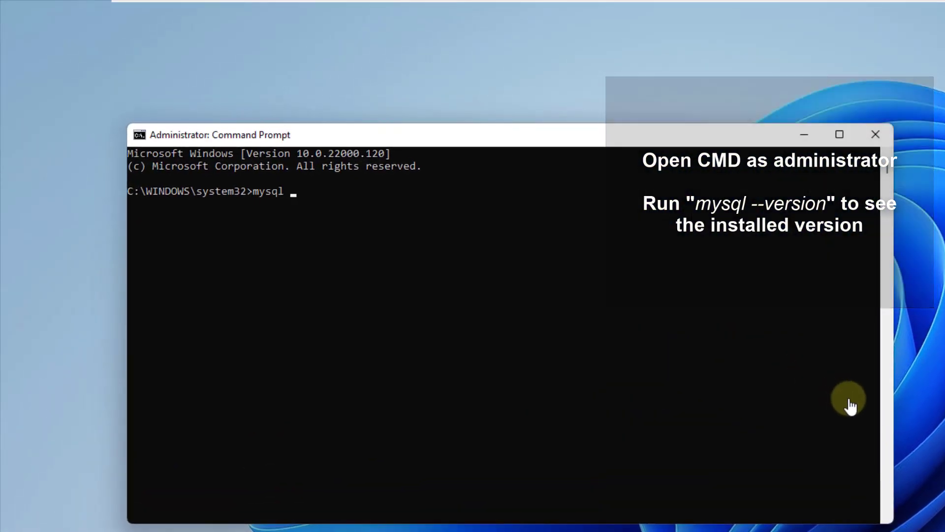
text(--version)
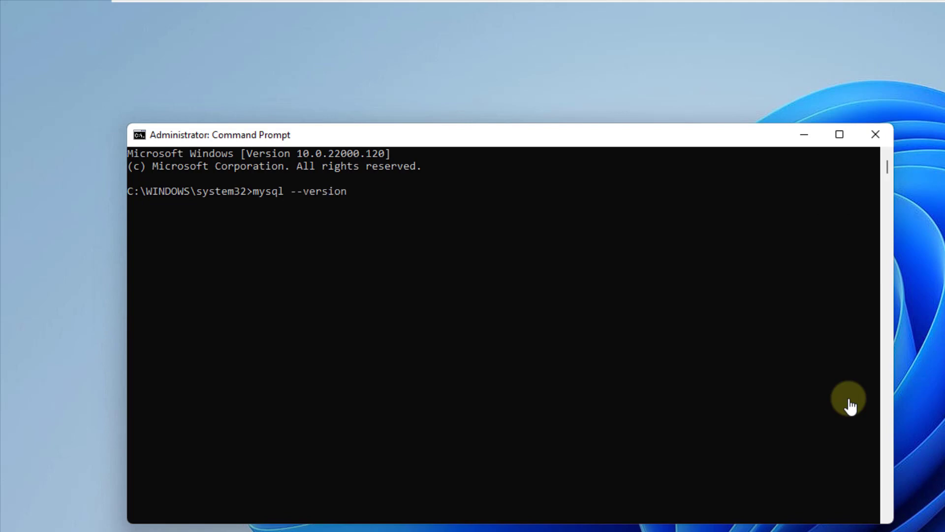
key(Return)
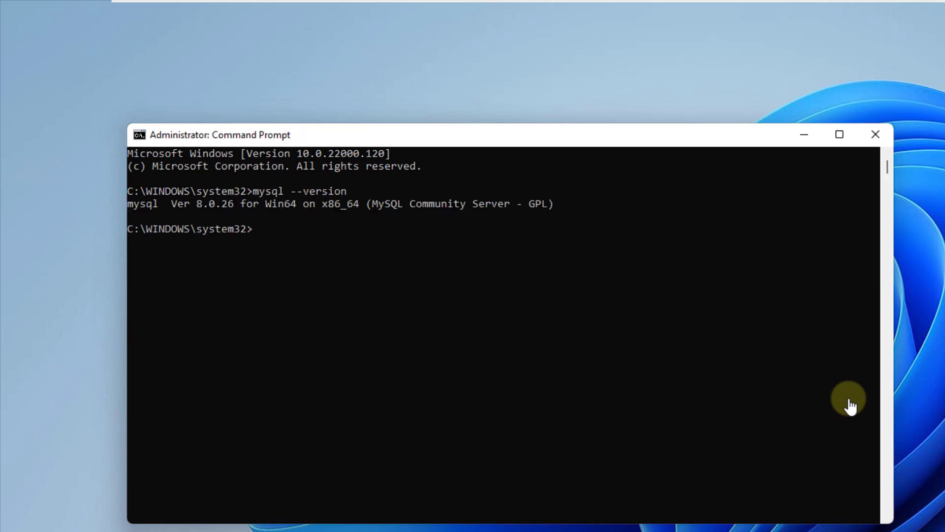
text(cls)
key(Return)
Log in to MySQL with mysql -u root -p and enter the root account password.
text(mysq)
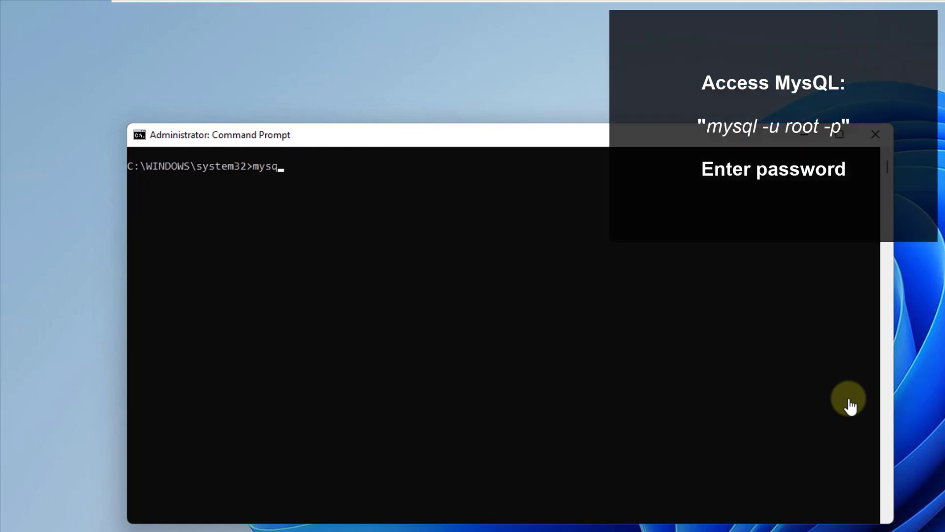
text(l -u root -p)
key(Return)
text(********)
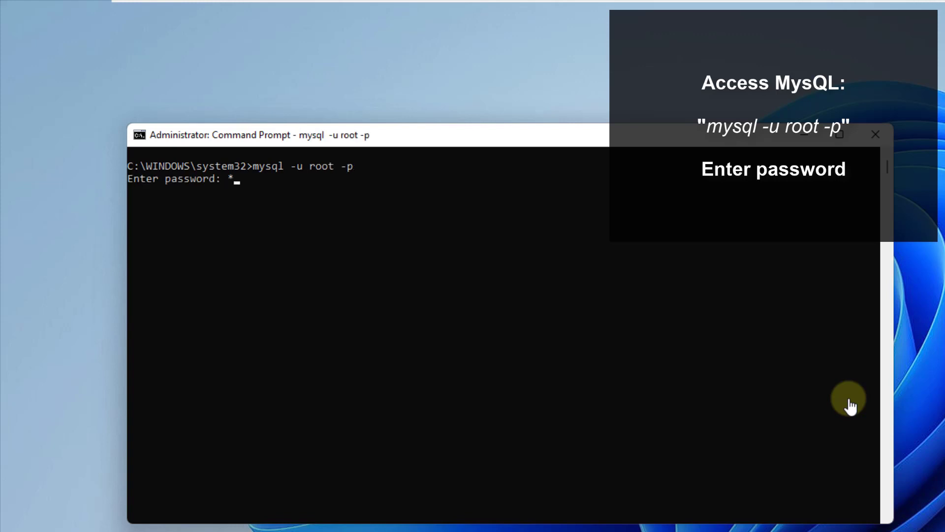
text(***)
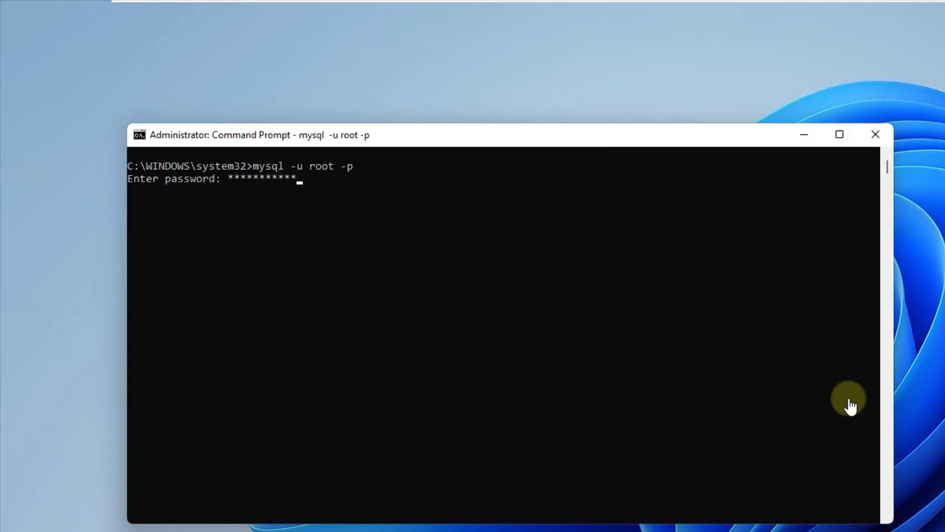
key(Return)
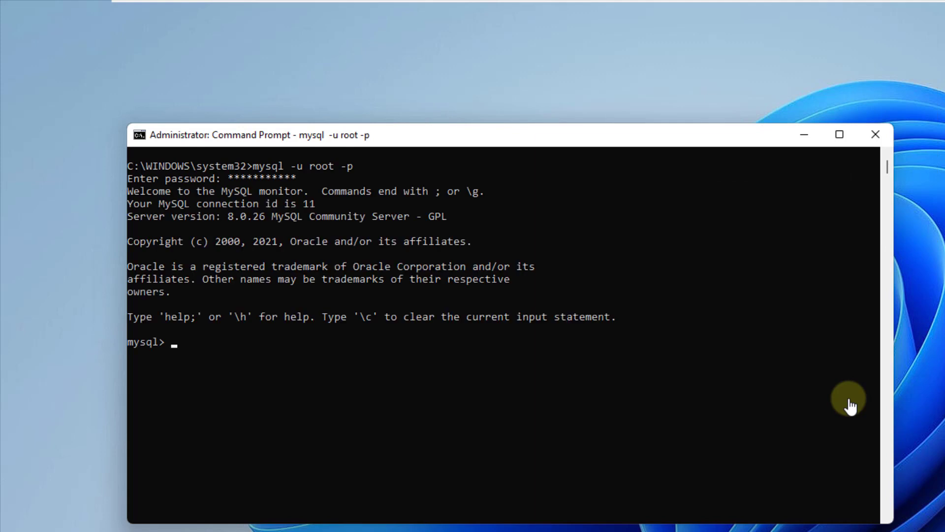